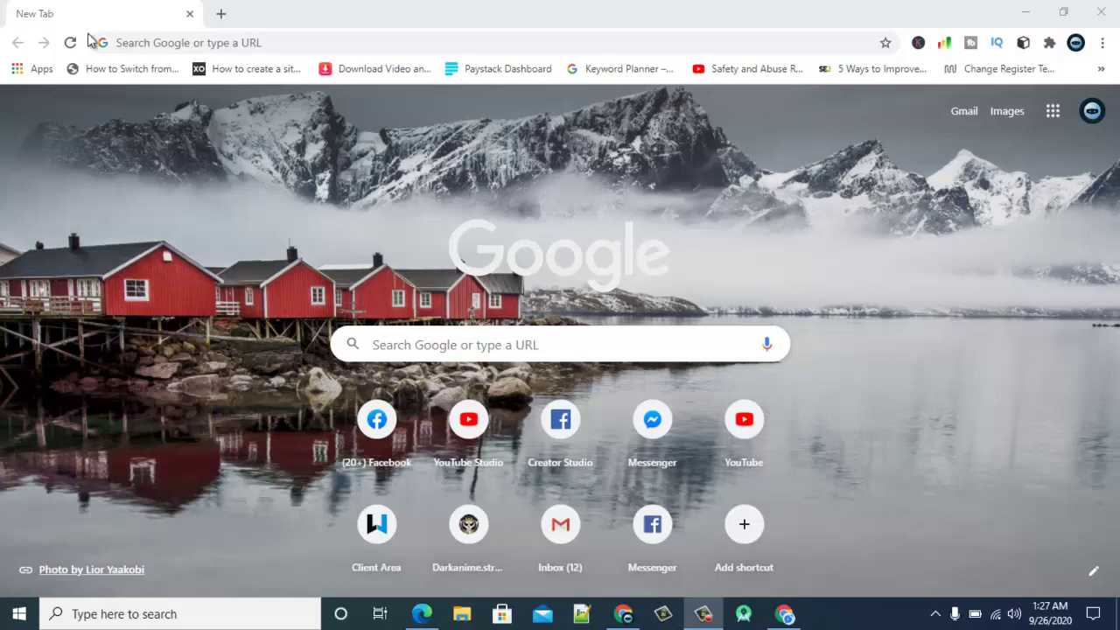
# Step: Go to facebook.com and open the YouTube page from the recent searches
pyautogui.click(214, 42)
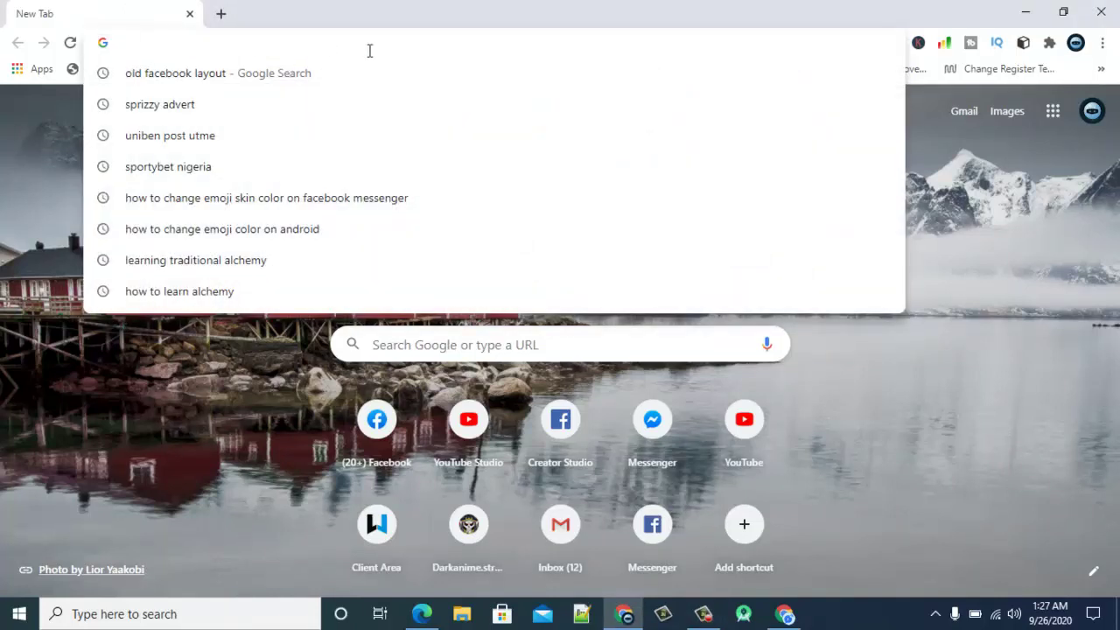
pyautogui.write('facebook.com')
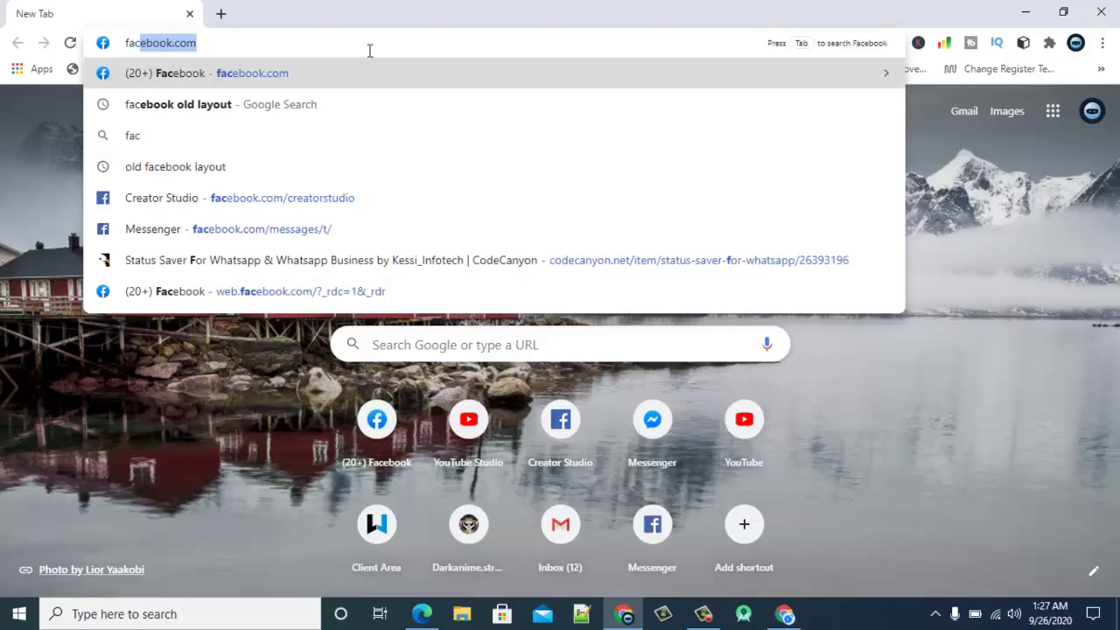
pyautogui.press('Return')
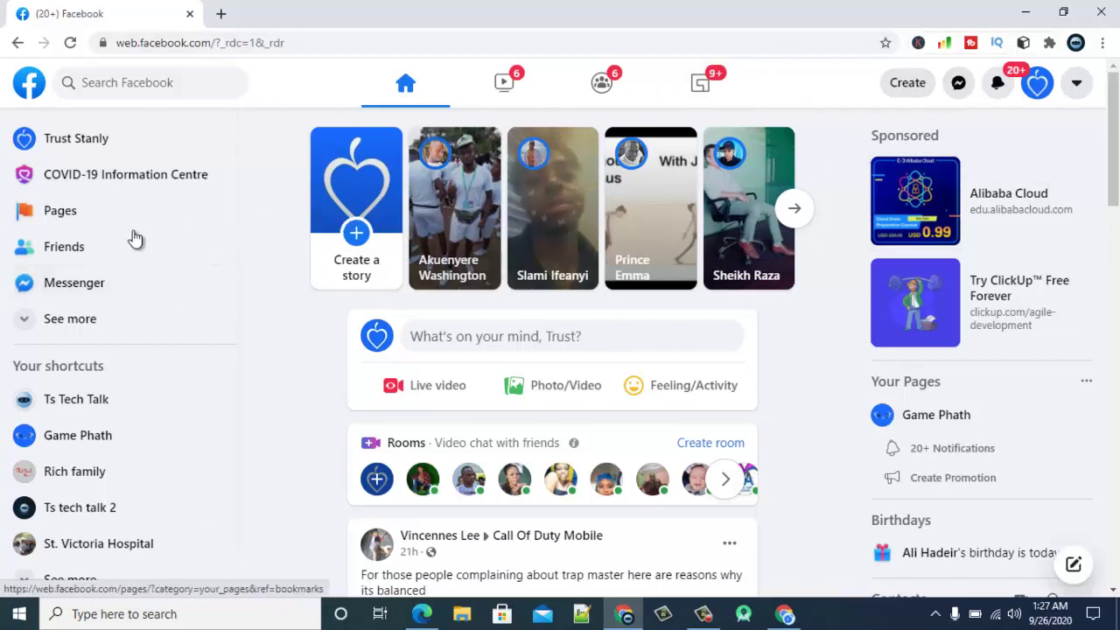
pyautogui.click(125, 84)
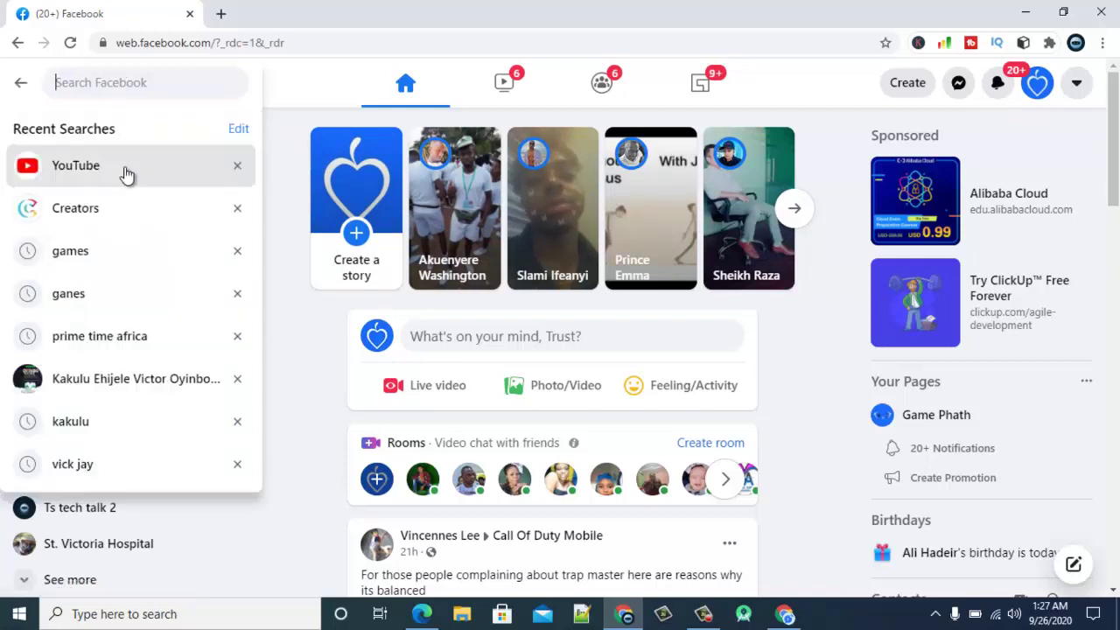
pyautogui.click(184, 148)
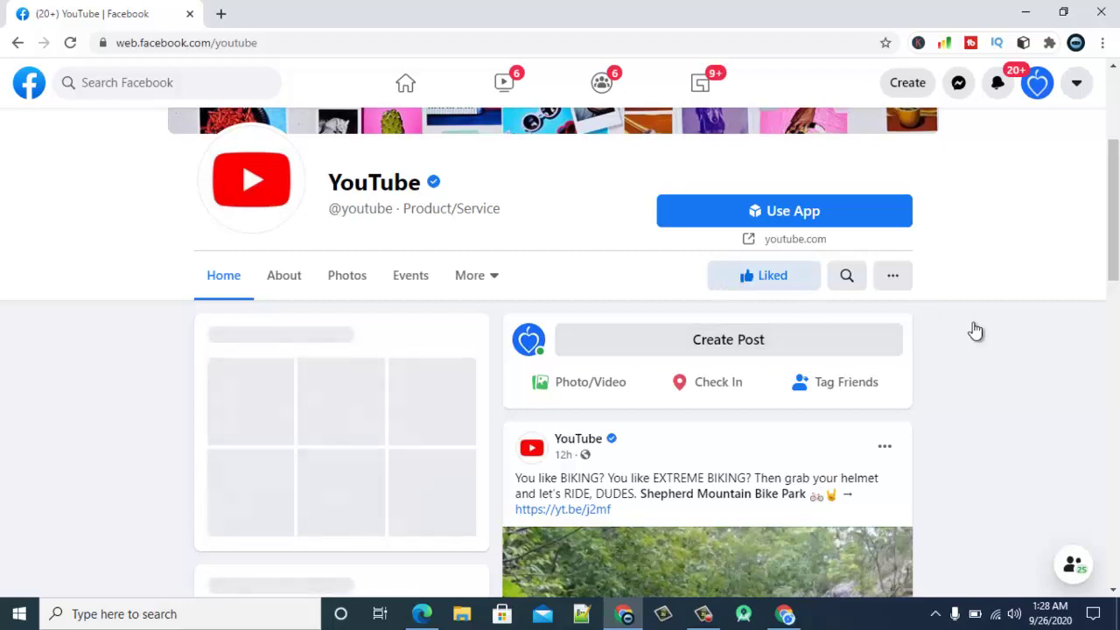
# Step: Like the YouTube page as the managed page Ts tech talk 2
pyautogui.click(895, 285)
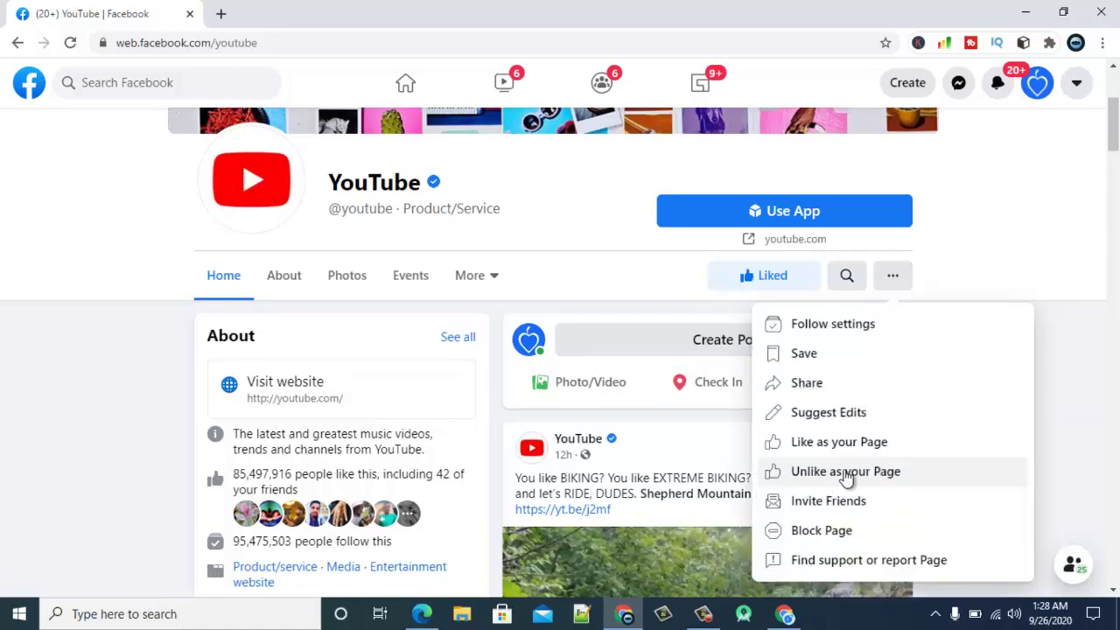
pyautogui.click(837, 448)
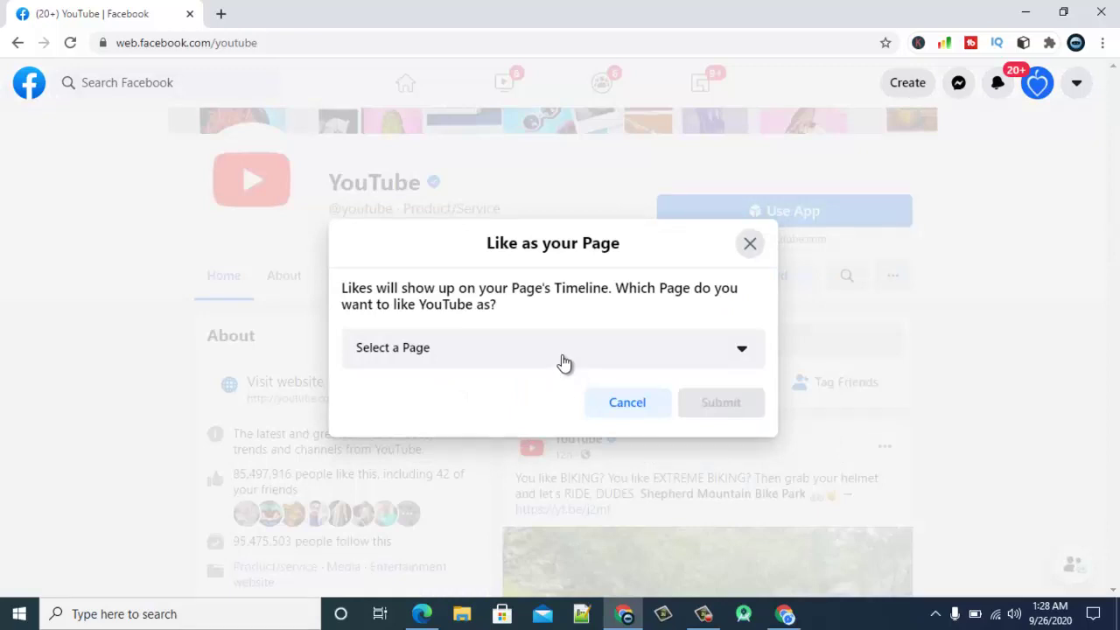
pyautogui.click(562, 350)
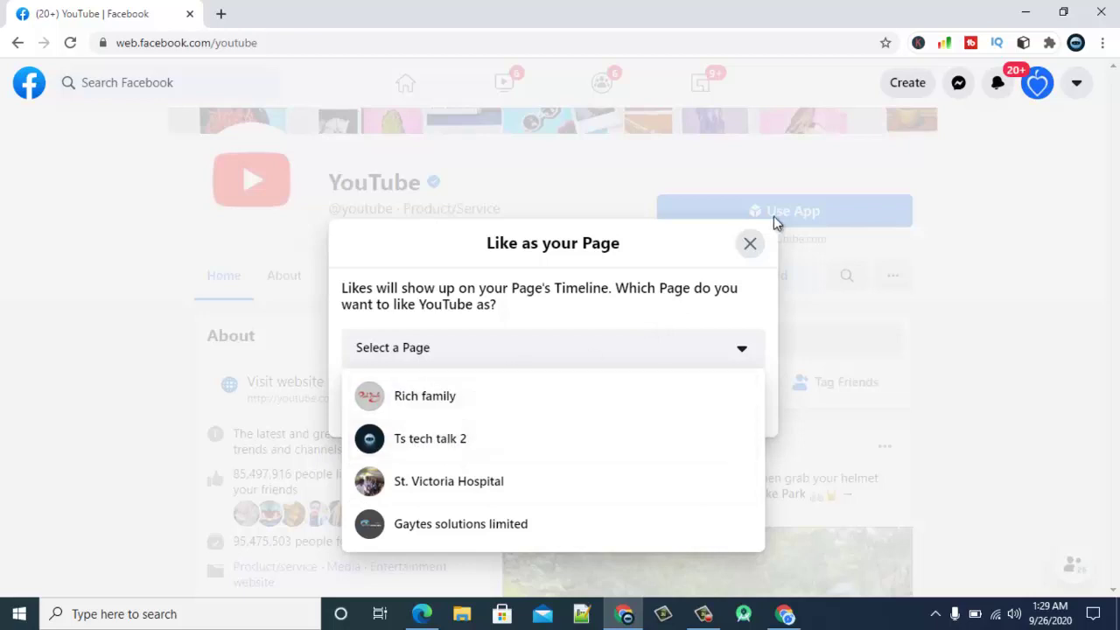
pyautogui.click(448, 437)
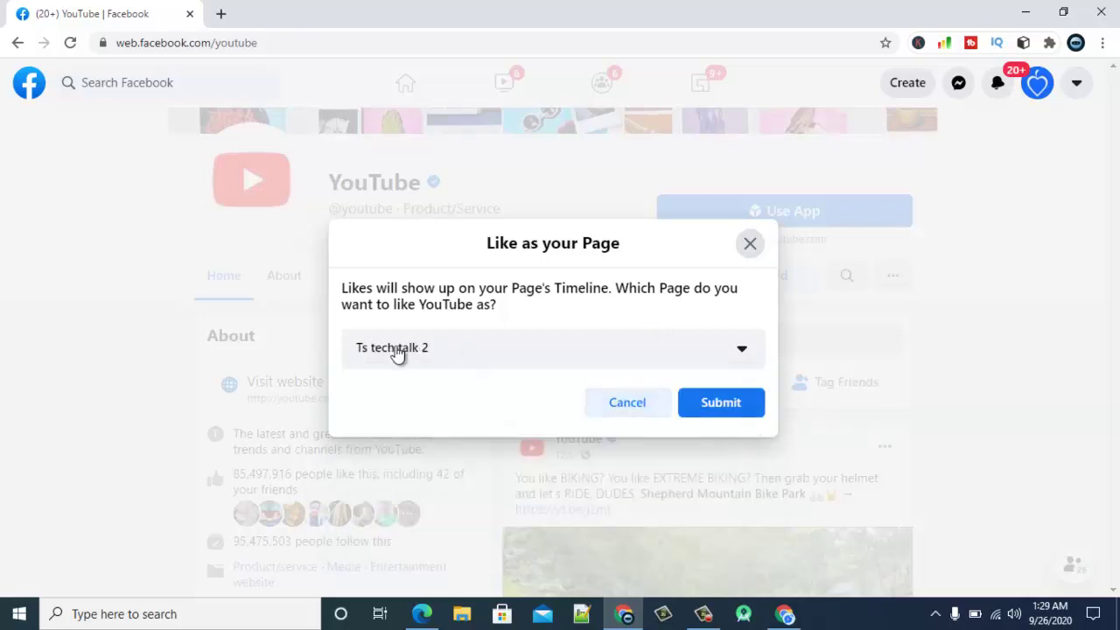
pyautogui.click(707, 402)
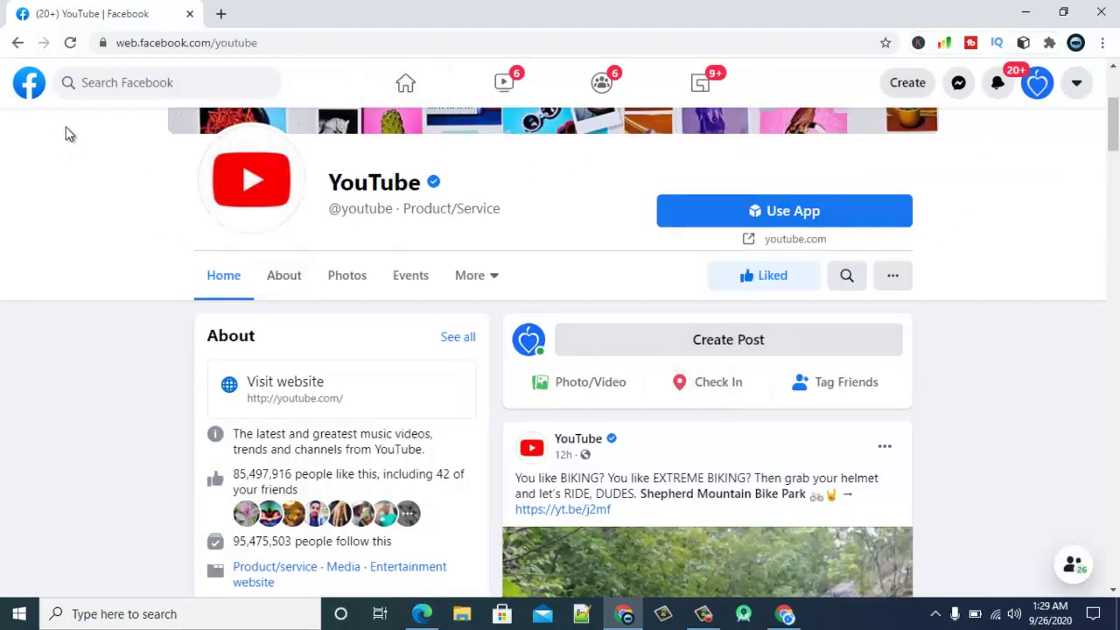
# Step: Open the Creators page from the recent searches and like it as the managed page Ts Tech Talk
pyautogui.click(112, 82)
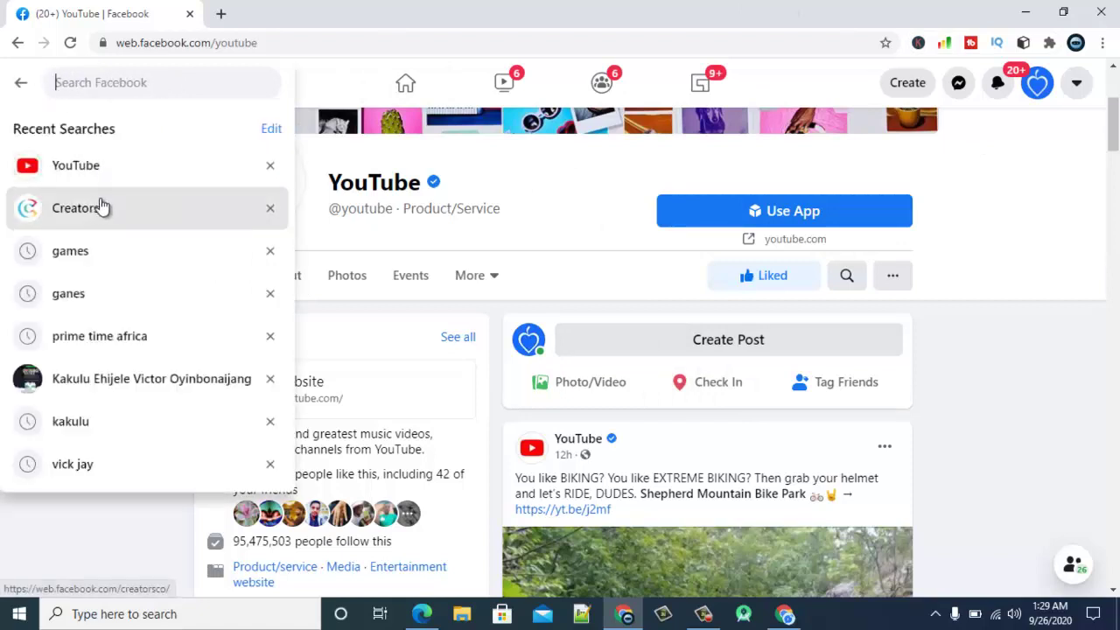
pyautogui.click(105, 210)
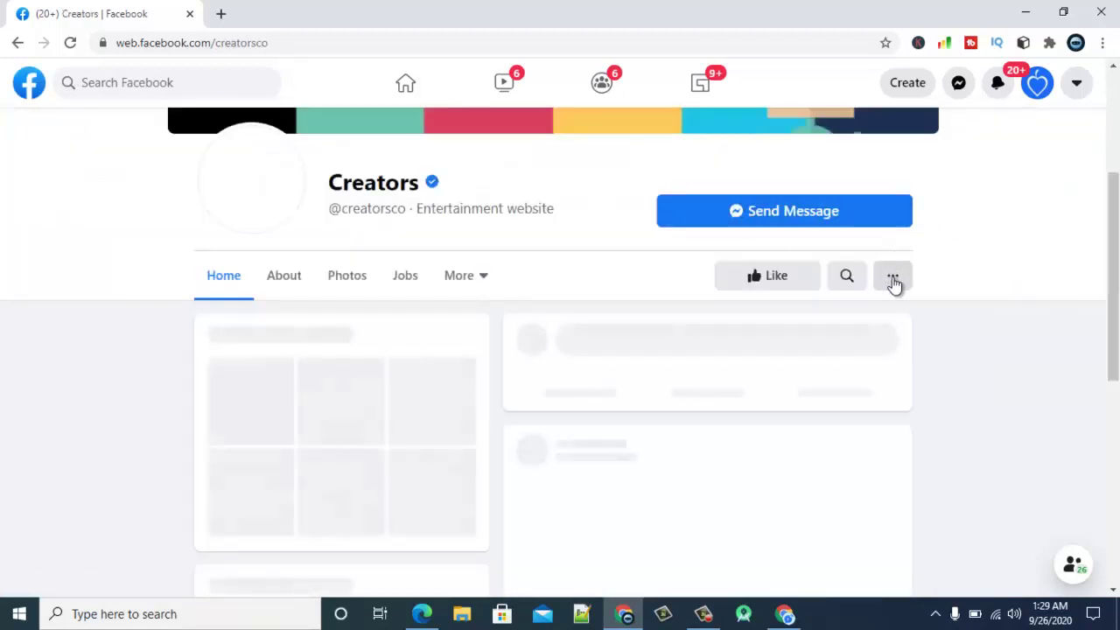
pyautogui.click(893, 278)
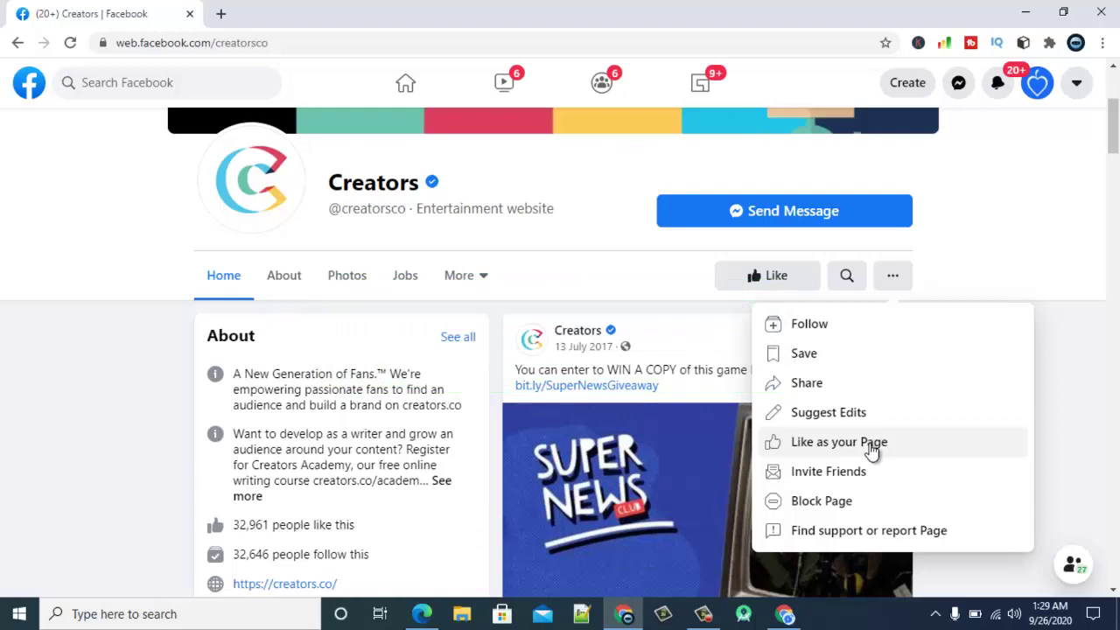
pyautogui.click(871, 444)
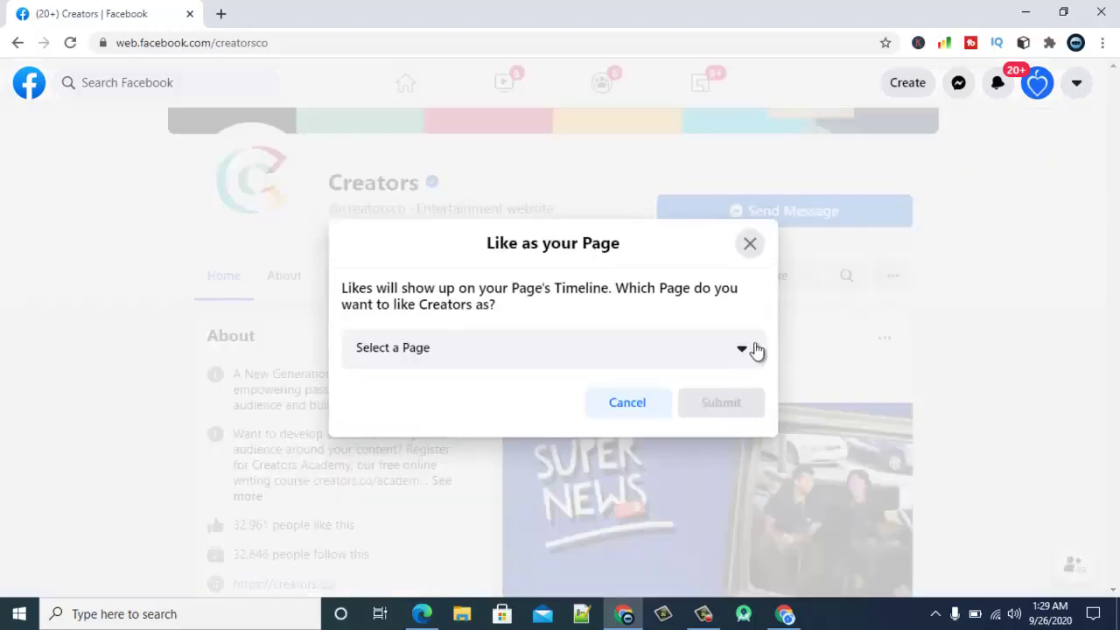
pyautogui.click(751, 355)
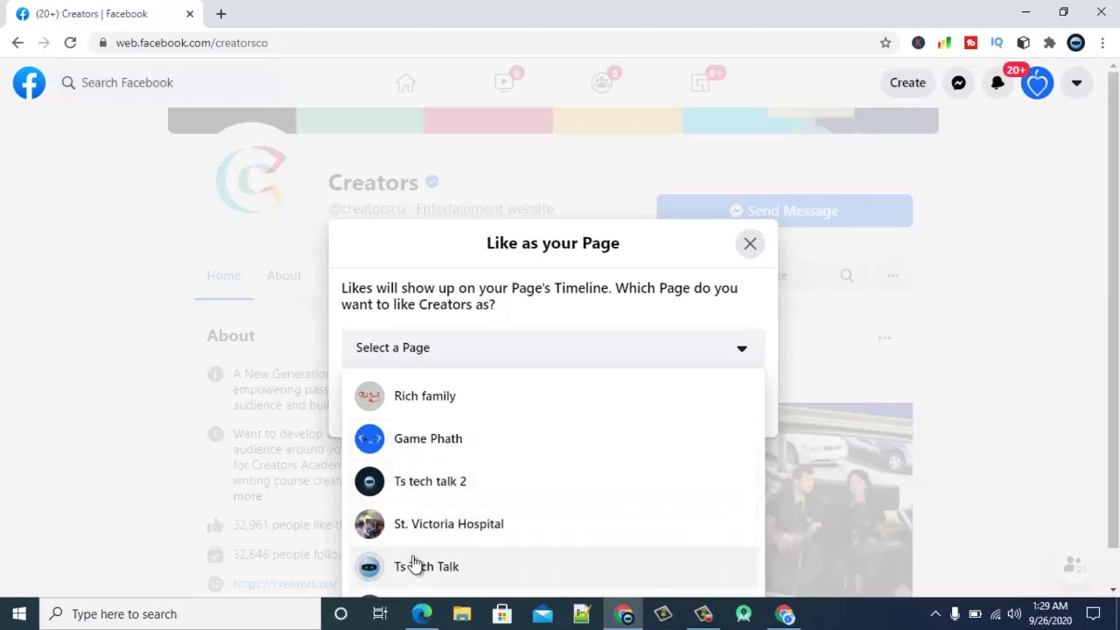
pyautogui.click(432, 577)
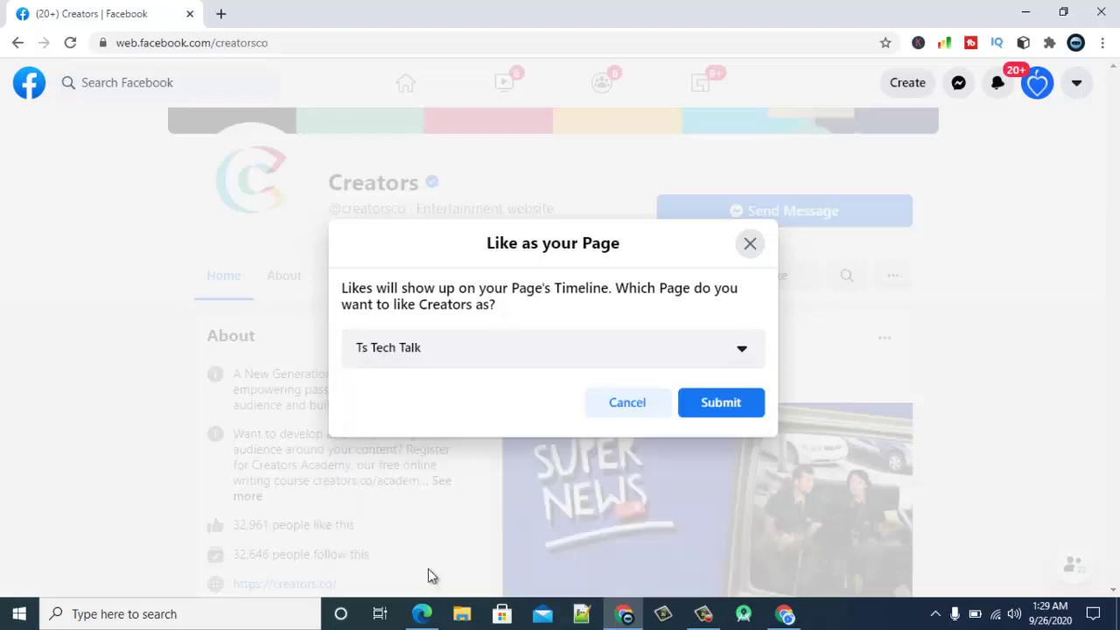
pyautogui.click(752, 411)
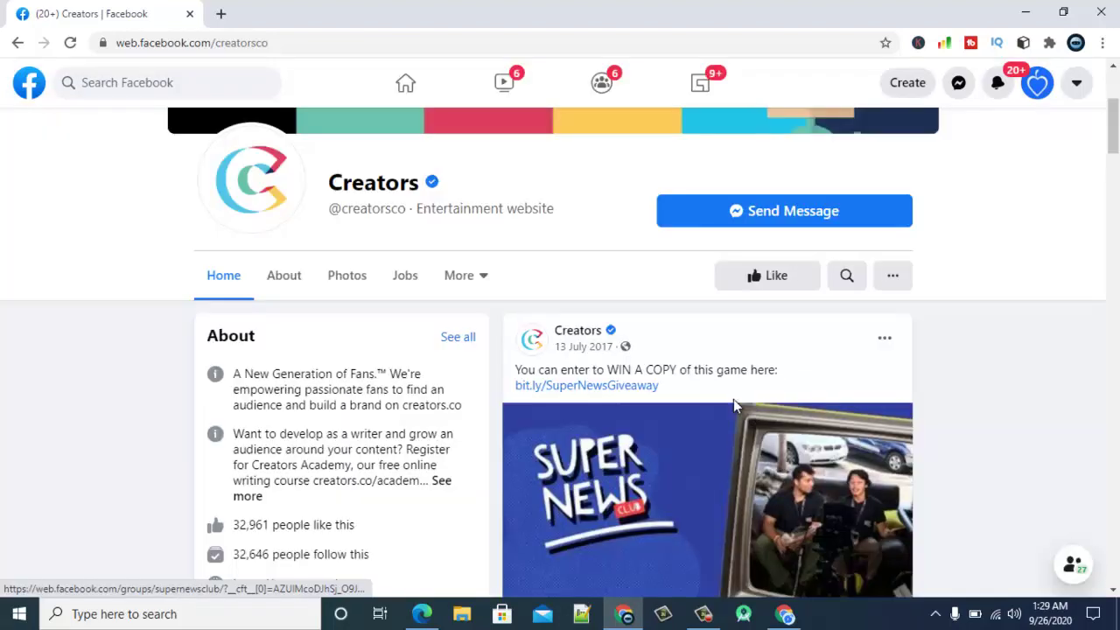
# Step: Return to the Facebook home feed, search for "facebook app", and open the verified facebookappAfrica page
pyautogui.click(39, 90)
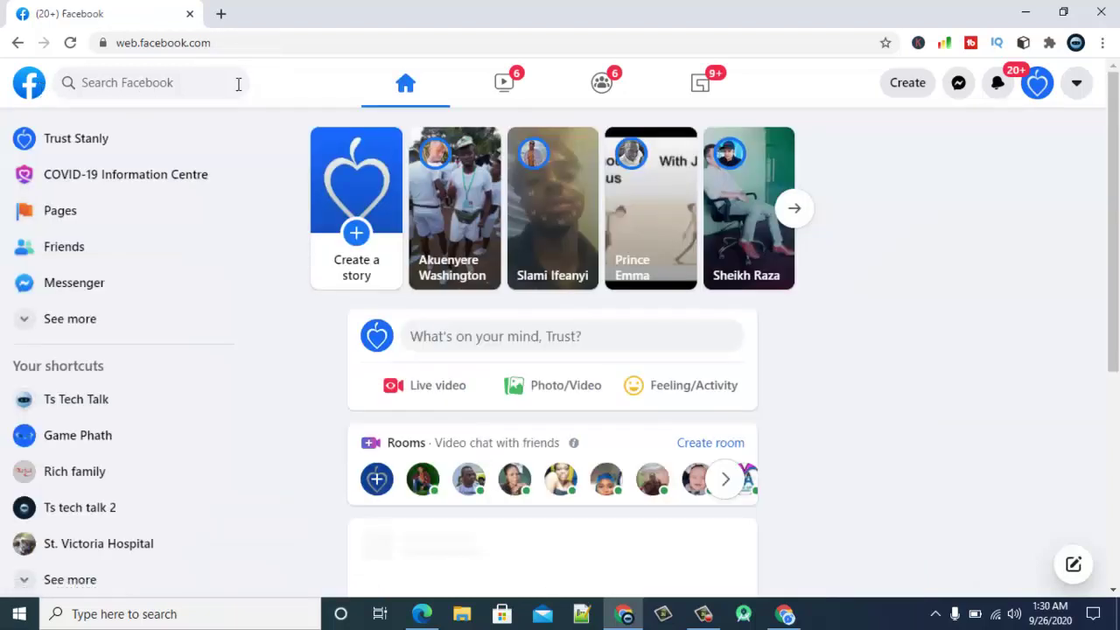
pyautogui.click(238, 84)
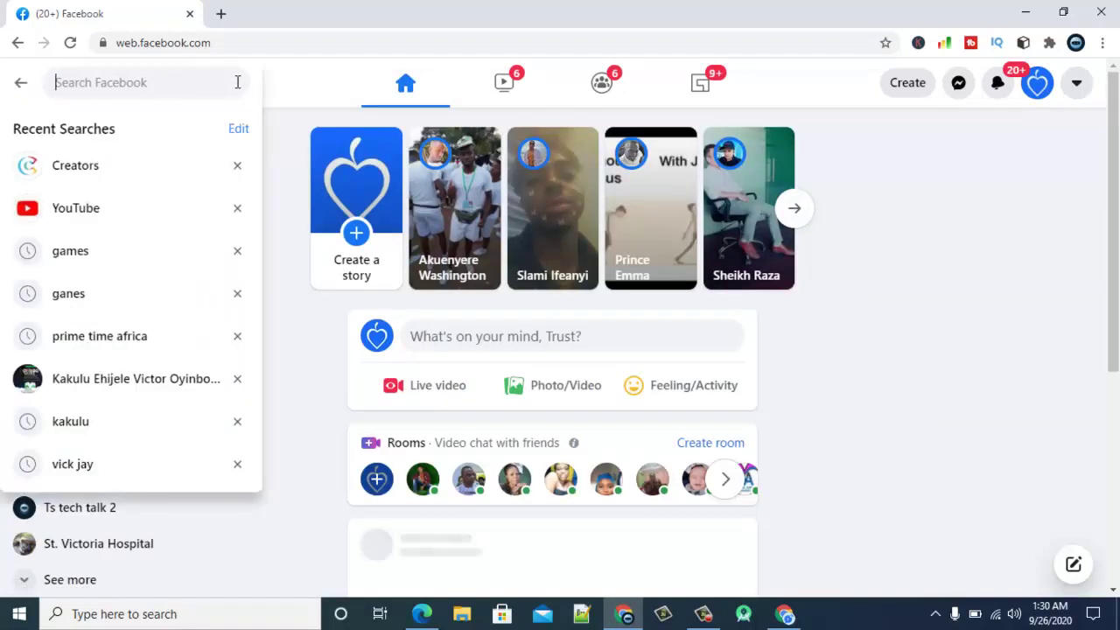
pyautogui.write('r')
pyautogui.press('BackSpace')
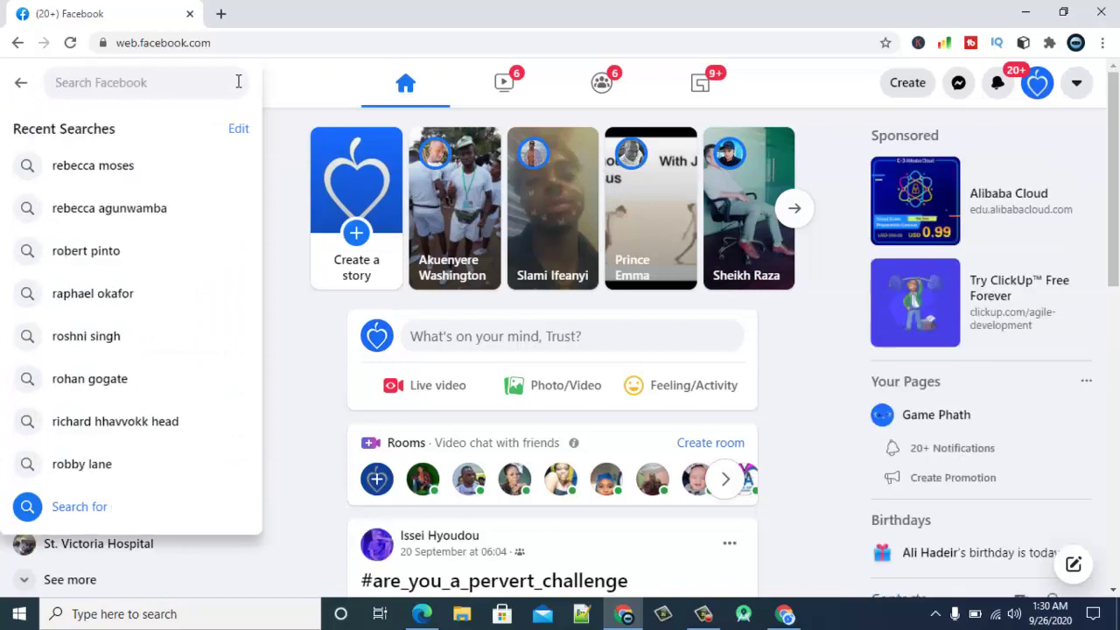
pyautogui.write('facebook ap')
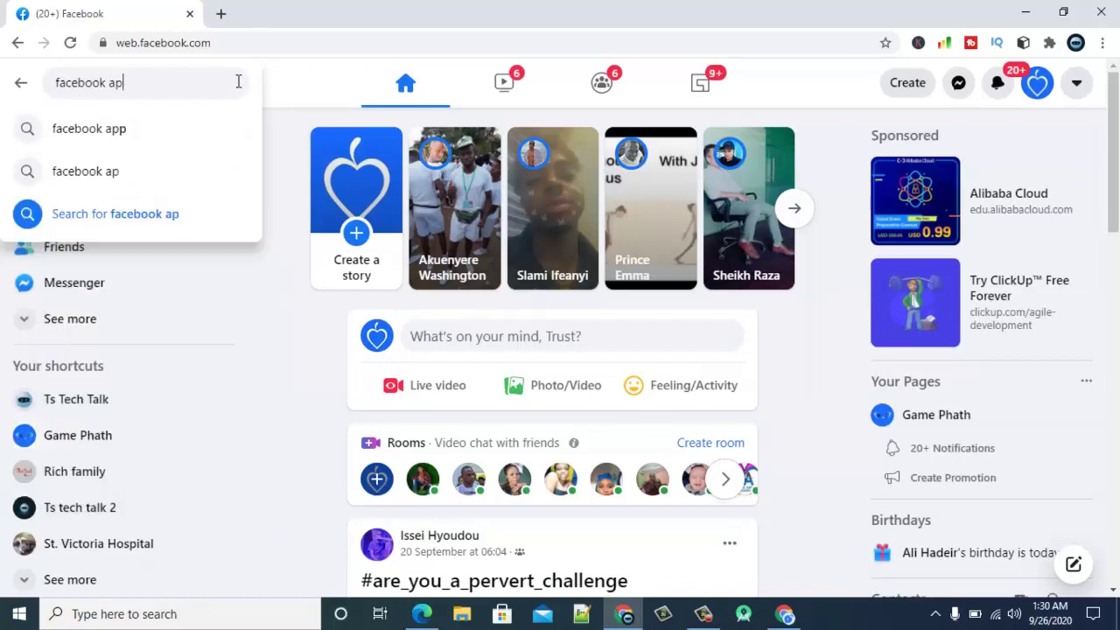
pyautogui.write('p')
pyautogui.press('Return')
pyautogui.press('Return')
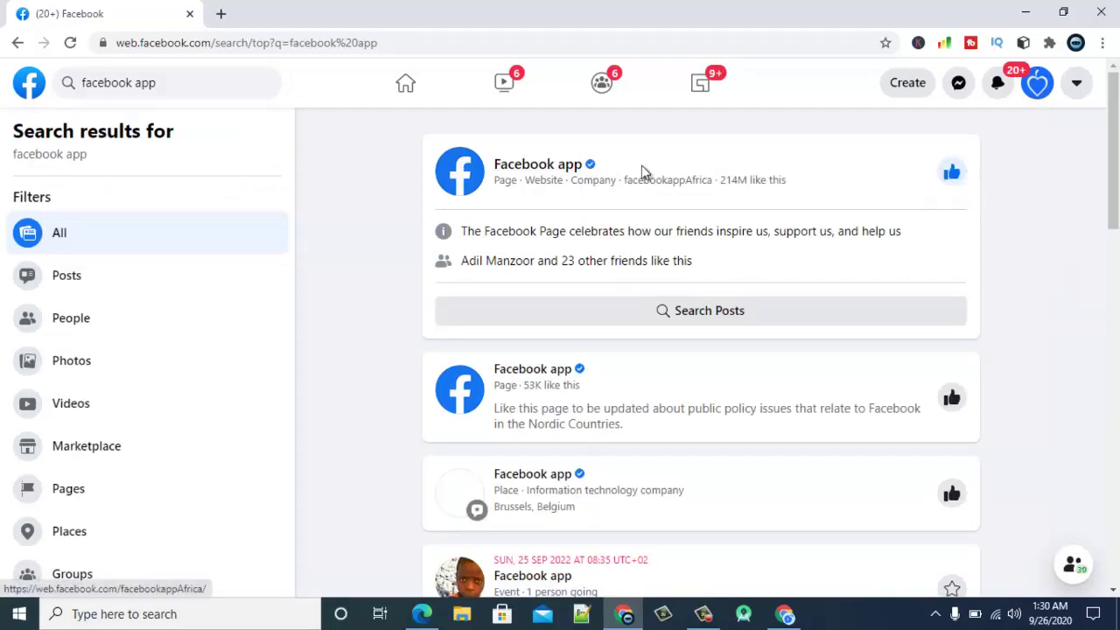
pyautogui.click(525, 167)
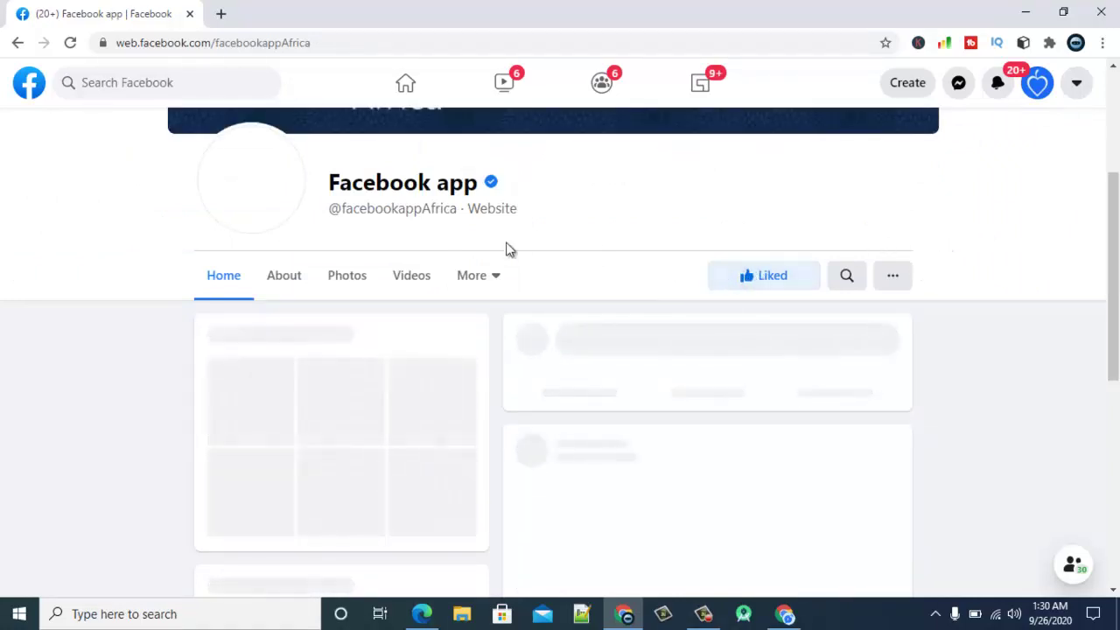
# Step: Like the Facebook app page as the managed page Ts Tech Talk
pyautogui.click(893, 278)
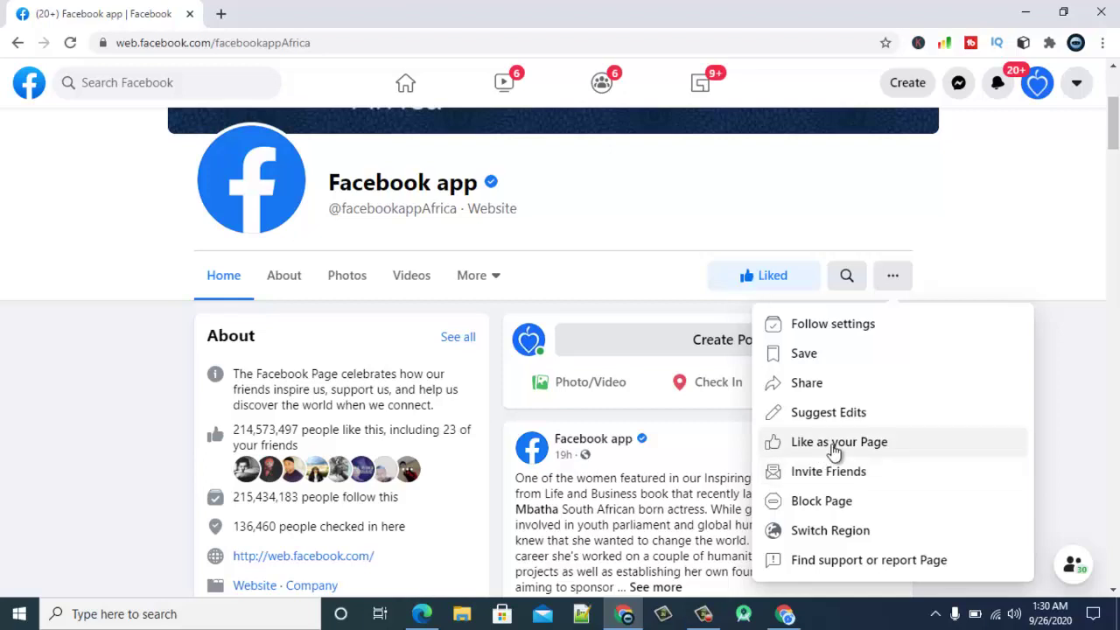
pyautogui.click(833, 444)
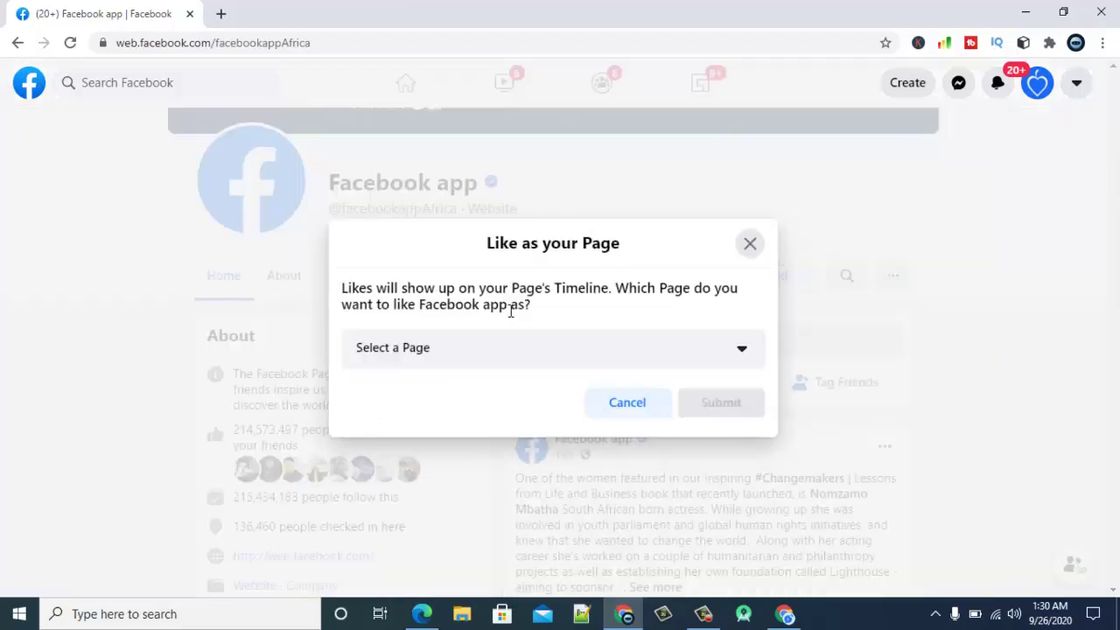
pyautogui.click(495, 352)
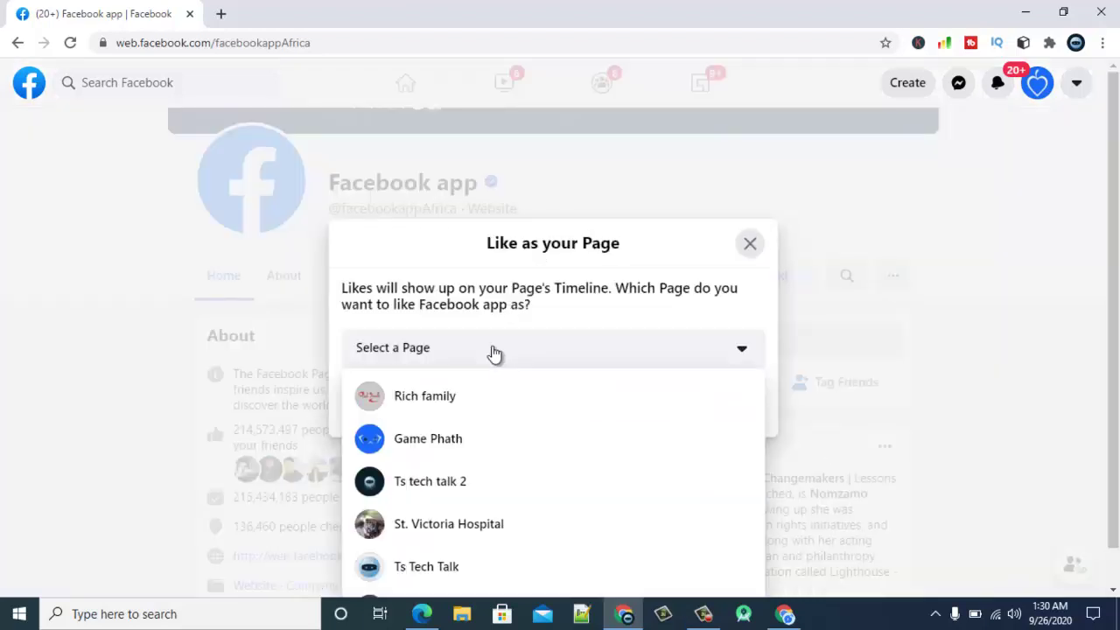
pyautogui.click(425, 567)
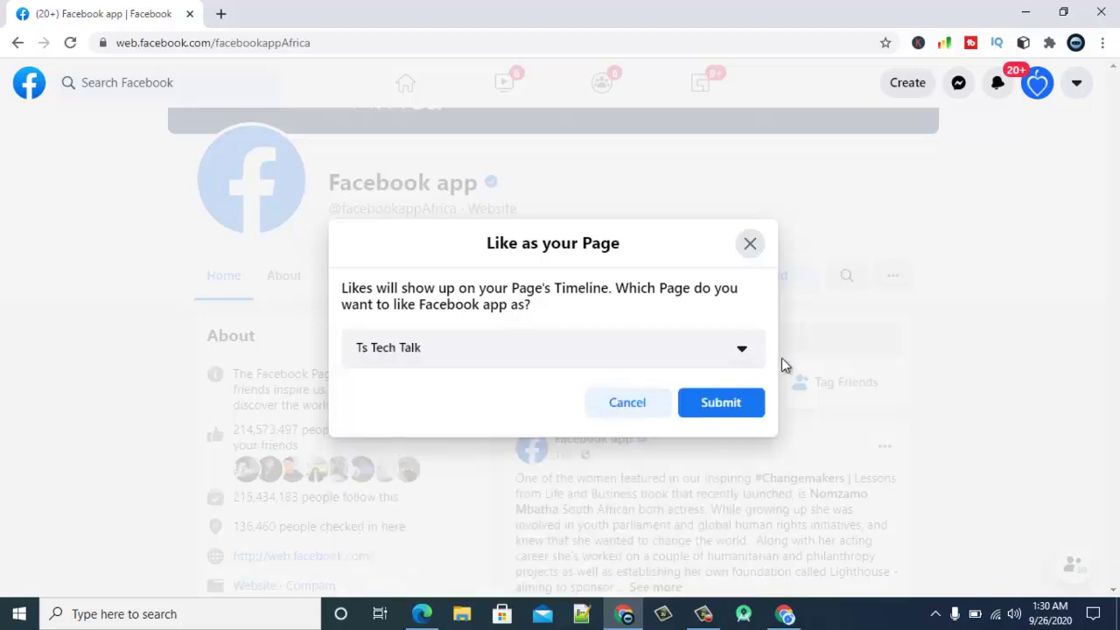
pyautogui.click(737, 408)
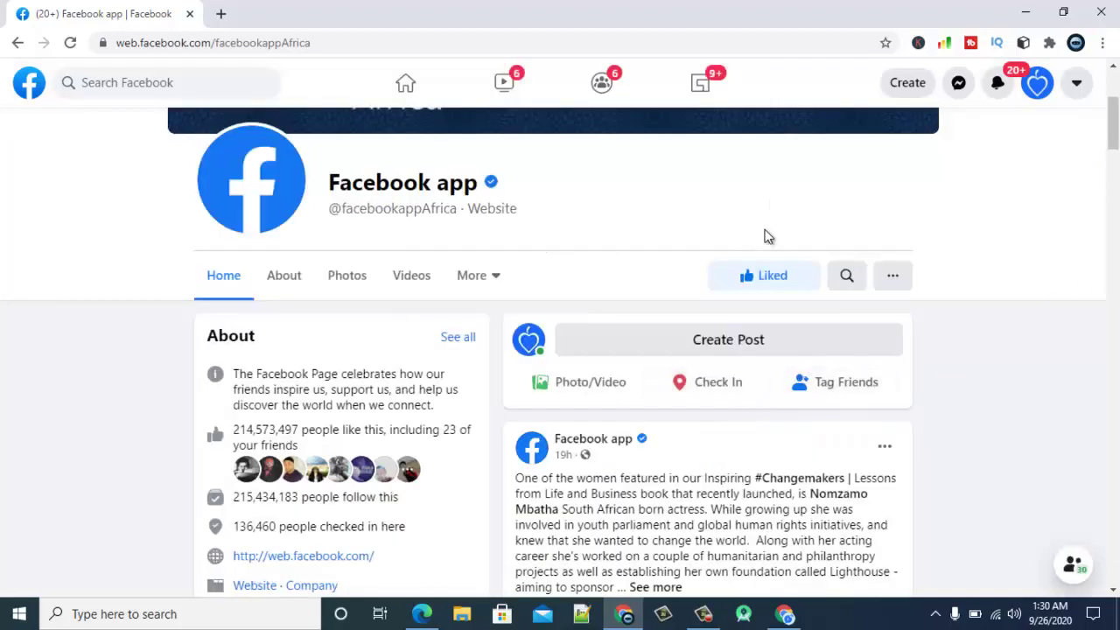
# Step: Remove the personal profile's like from the Facebook app page and open the page's additional options
pyautogui.click(752, 288)
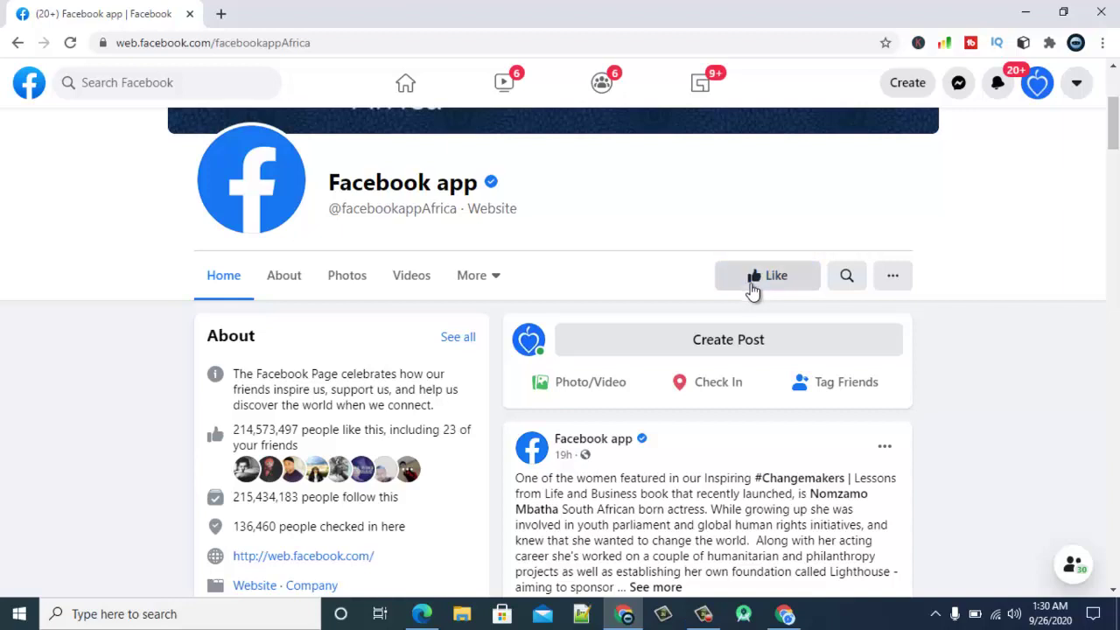
pyautogui.click(896, 278)
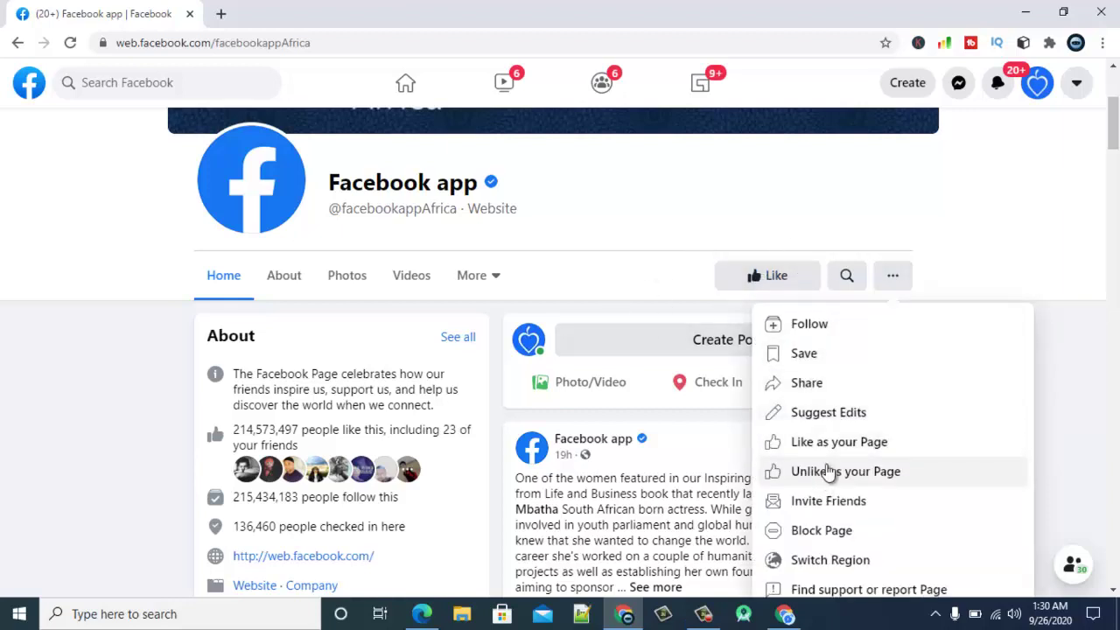